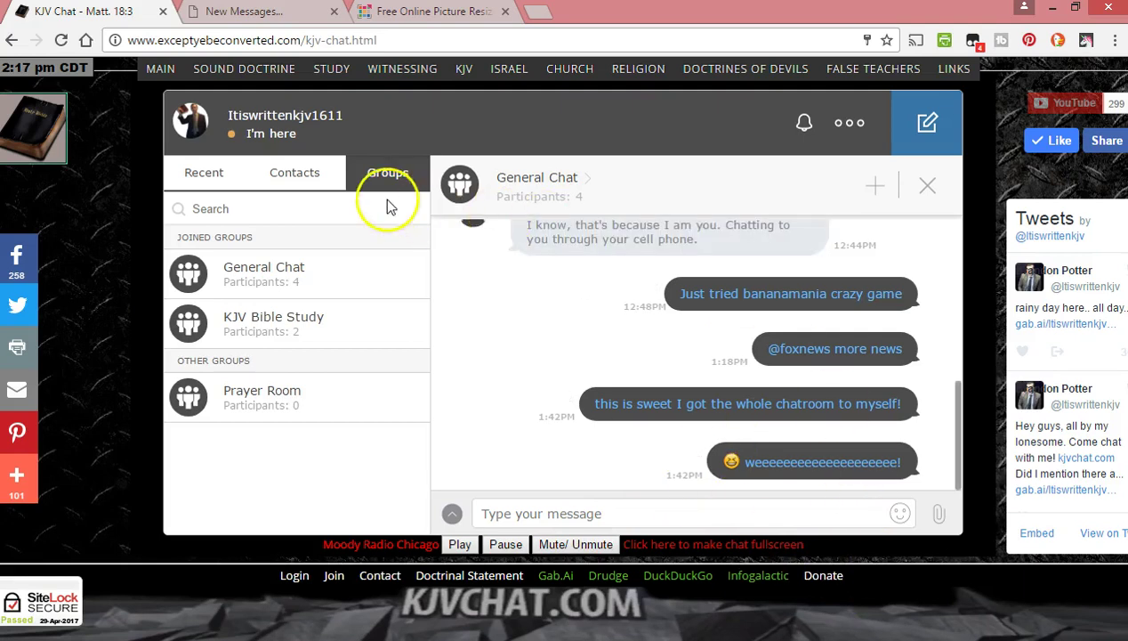
- View the General Chat group's member list, then close it
{"action": "mouse_move", "coordinate": [162, 71]}
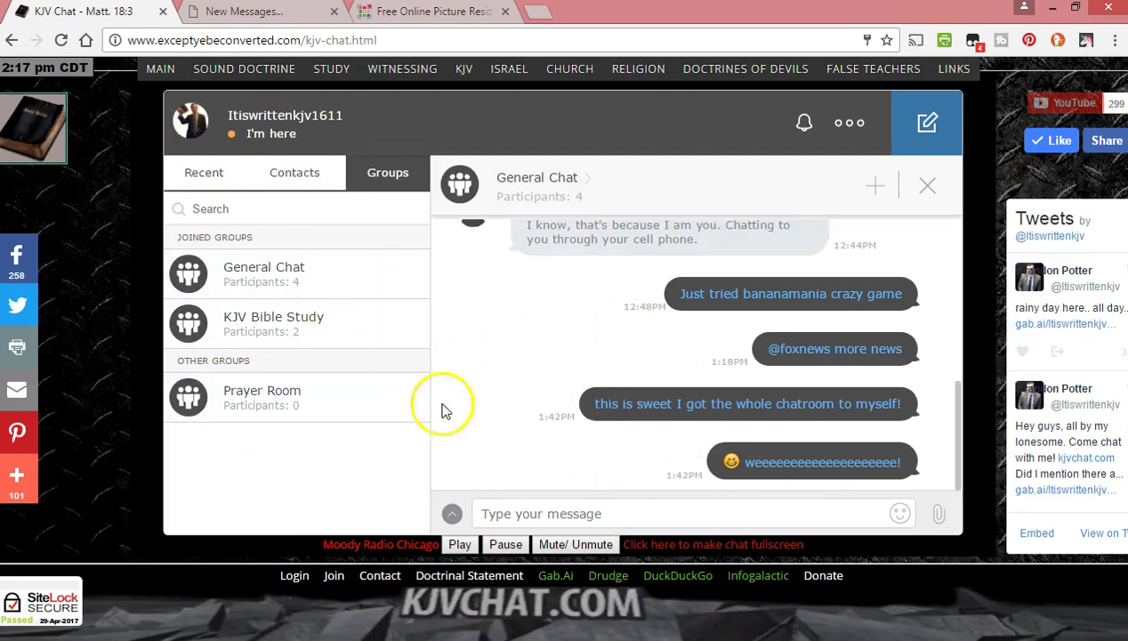
{"action": "left_click", "coordinate": [586, 185]}
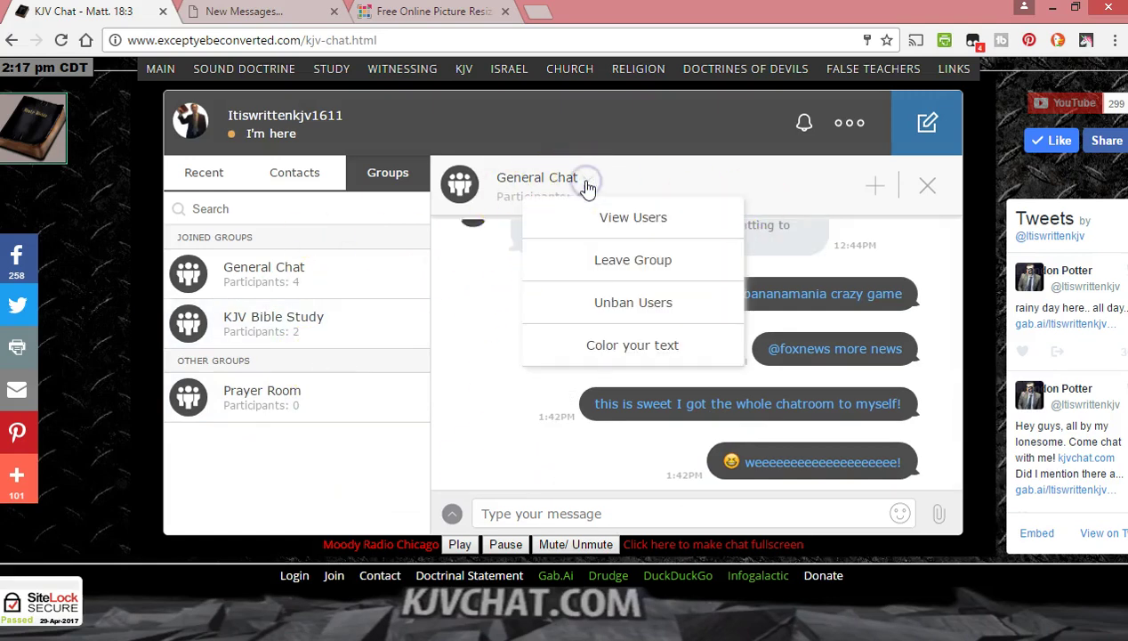
{"action": "left_click", "coordinate": [588, 187]}
{"action": "left_click", "coordinate": [588, 177]}
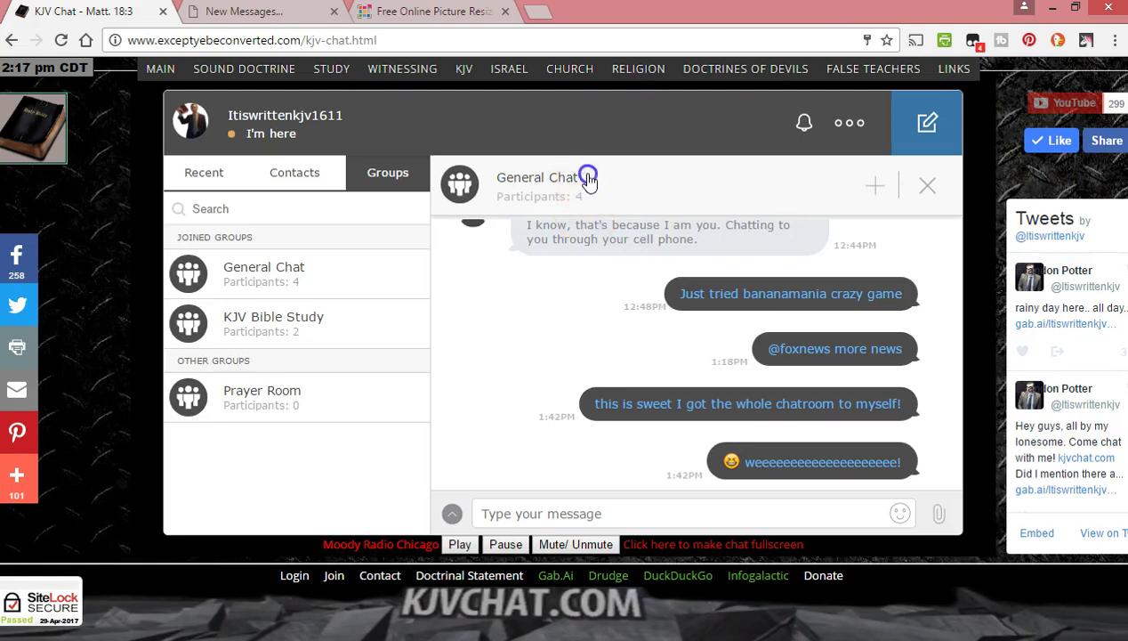
{"action": "left_click", "coordinate": [602, 217]}
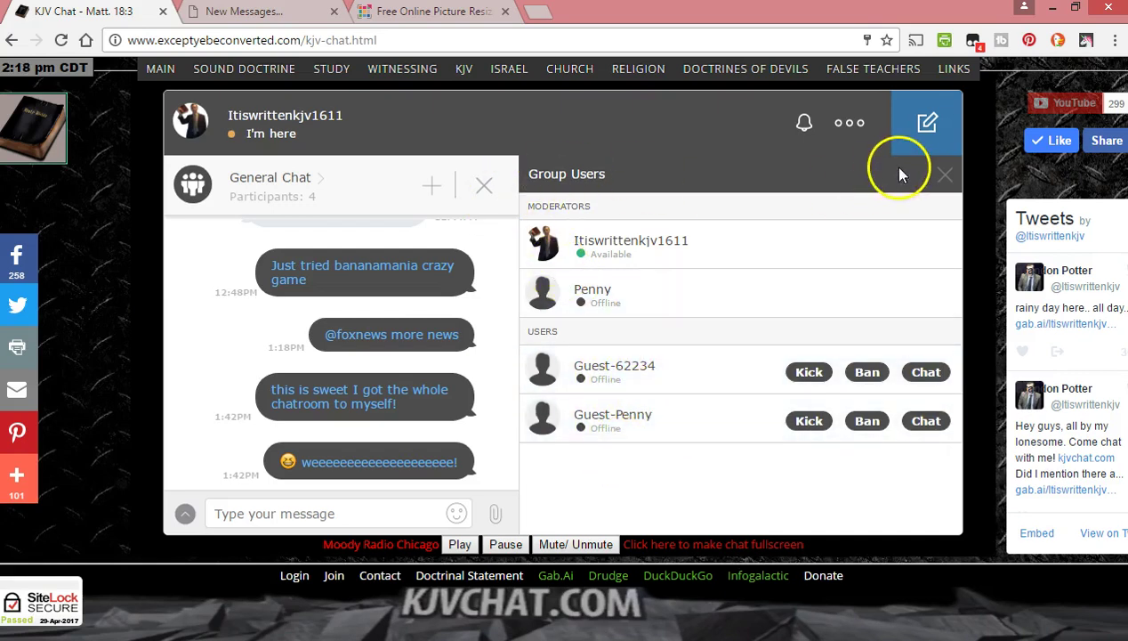
{"action": "left_click", "coordinate": [943, 173]}
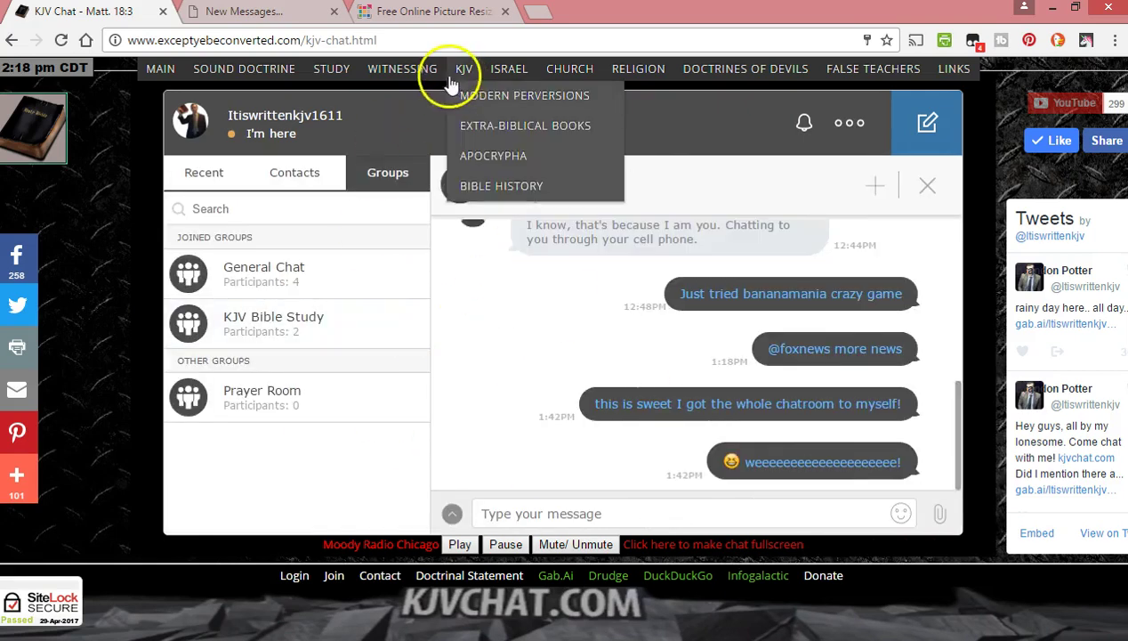
- In KJV Forum, keep the Desktop (Includes Chat) style and go to your own member profile
{"action": "left_click", "coordinate": [297, 9]}
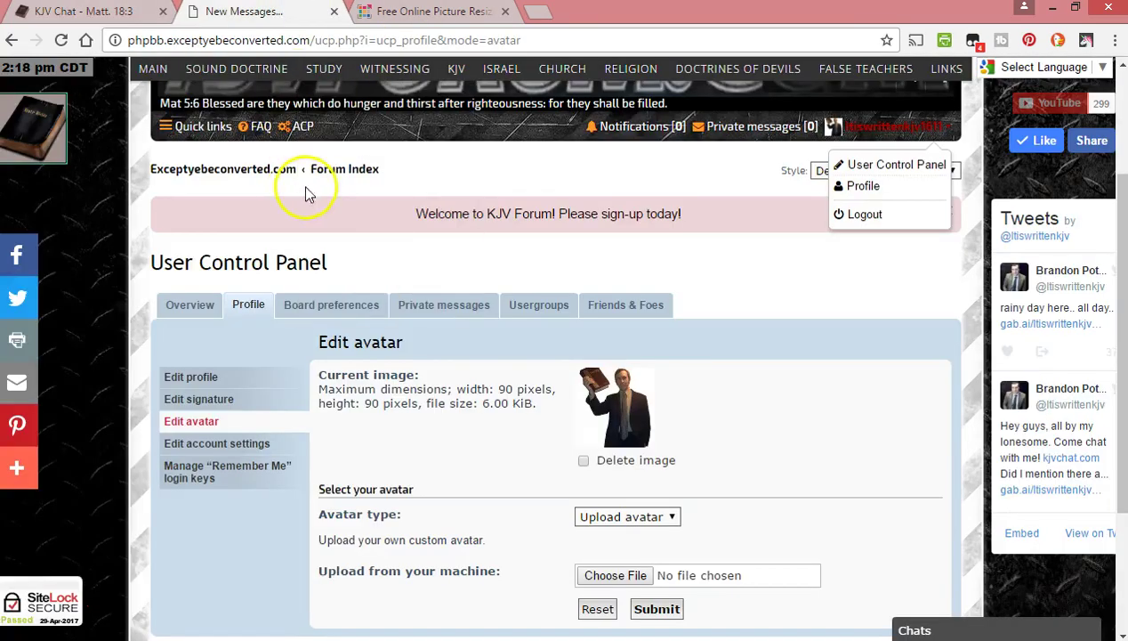
{"action": "scroll", "coordinate": [703, 294], "scroll_direction": "up", "scroll_amount": 2}
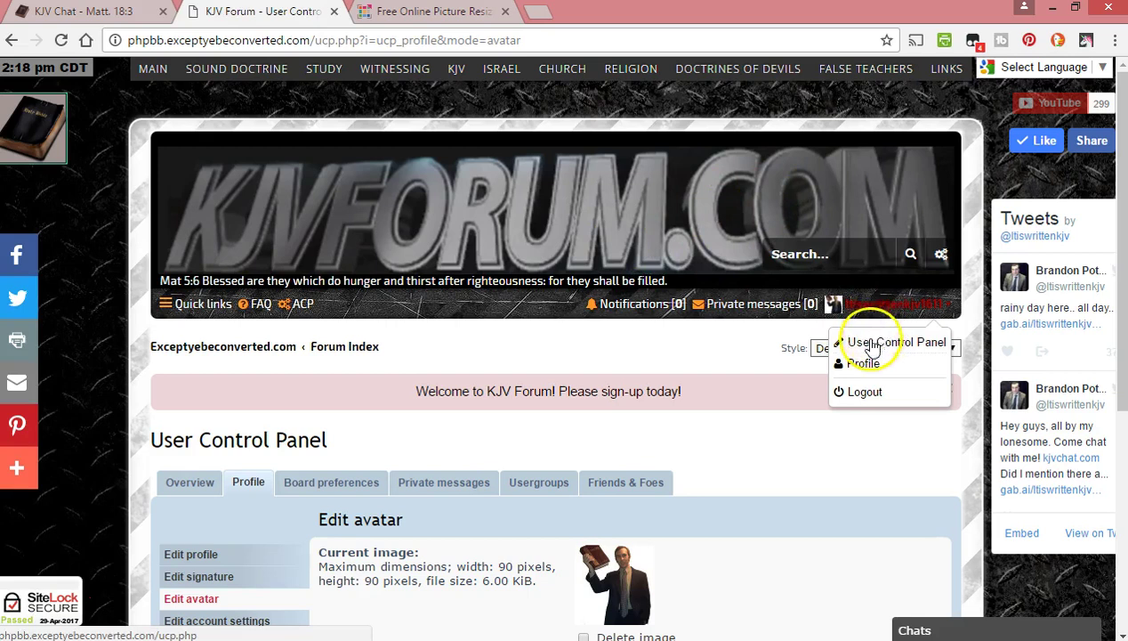
{"action": "left_click", "coordinate": [760, 347]}
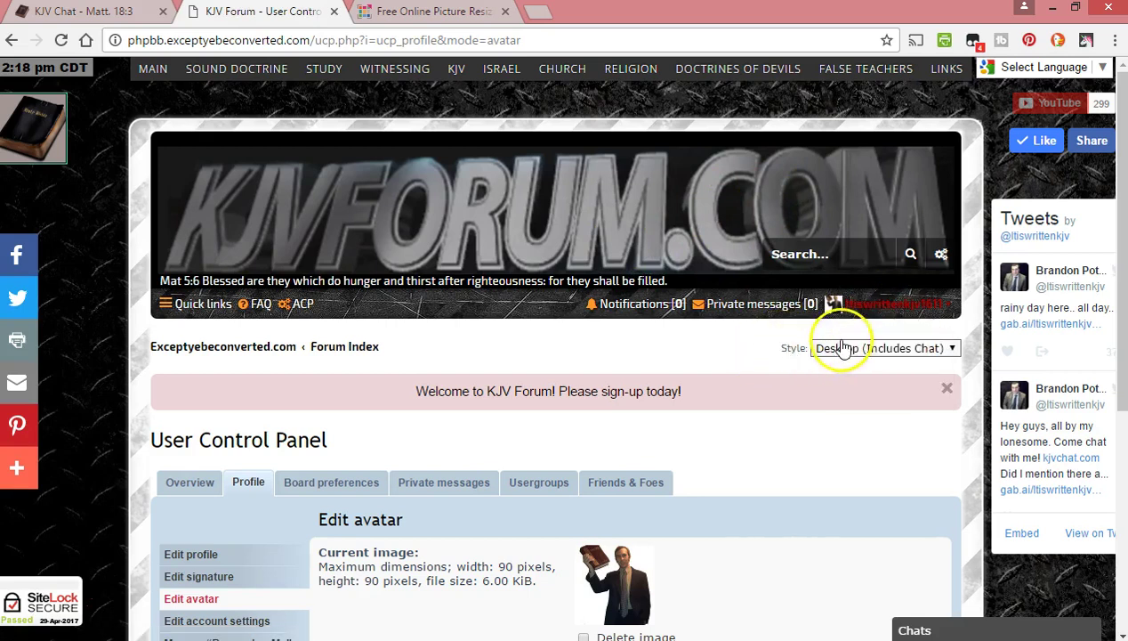
{"action": "left_click", "coordinate": [841, 347]}
{"action": "left_click", "coordinate": [854, 365]}
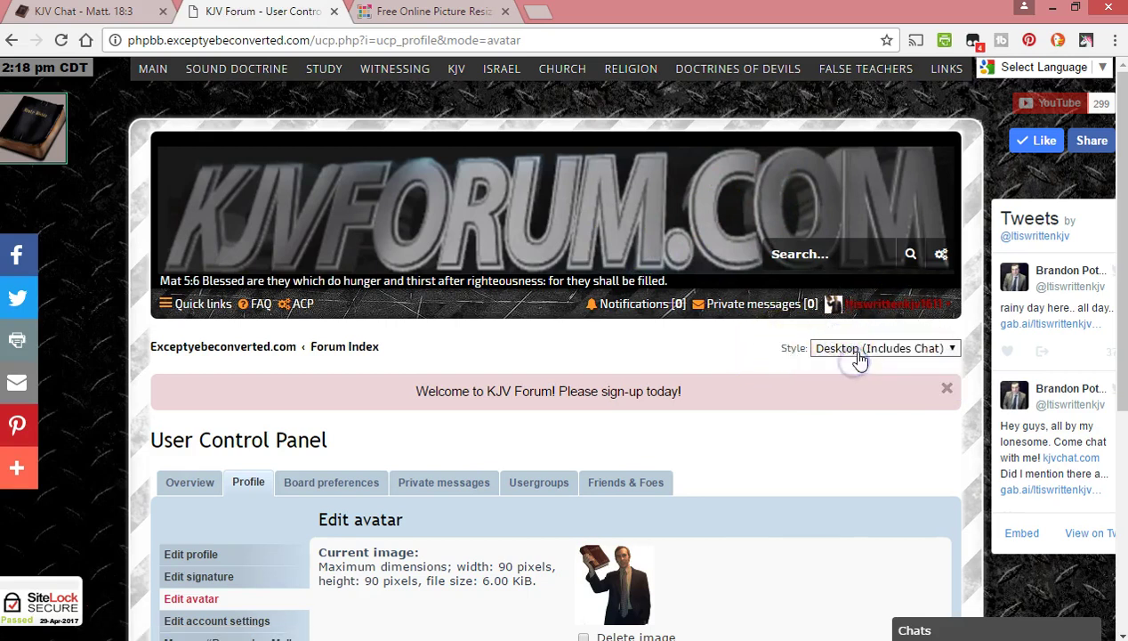
{"action": "left_click", "coordinate": [884, 306]}
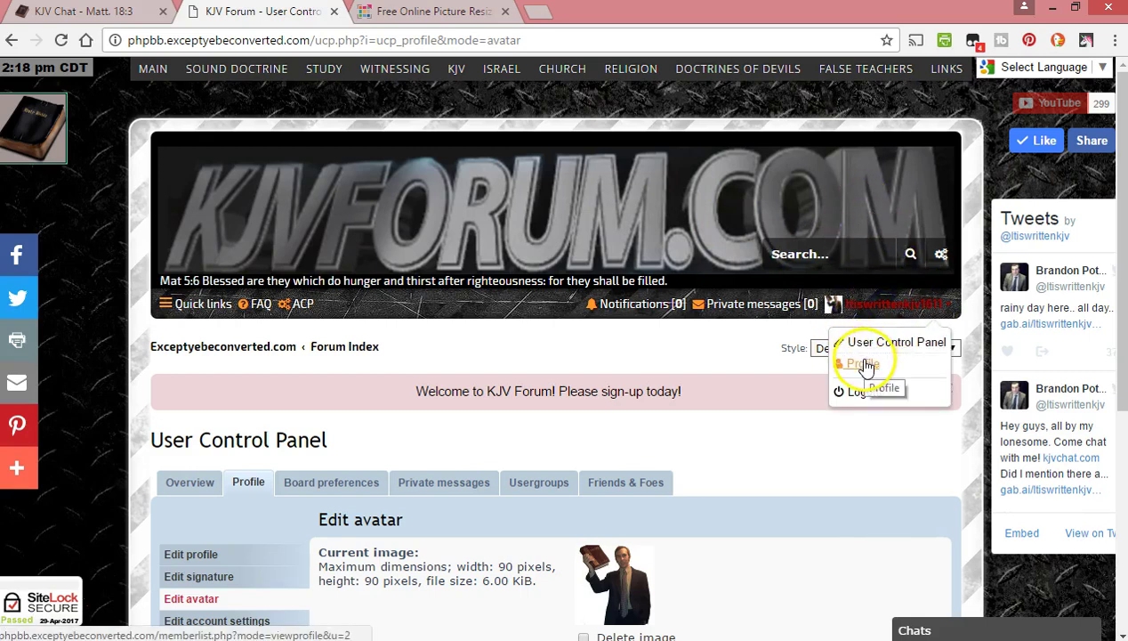
{"action": "left_click", "coordinate": [865, 365]}
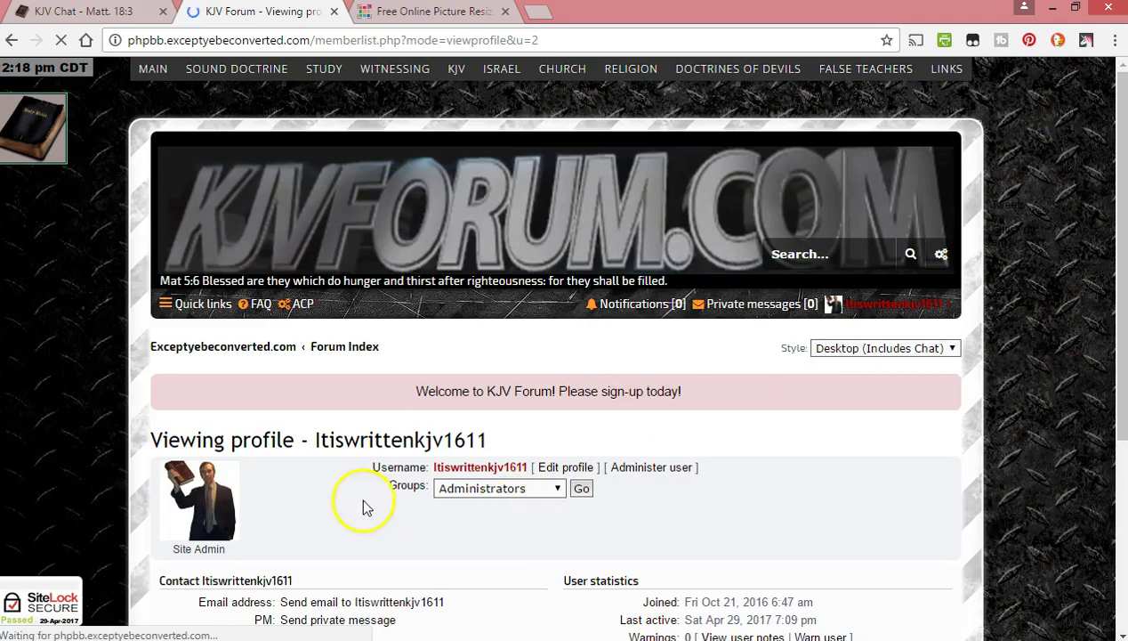
- Open the profile editing page and scroll through its profile fields
{"action": "left_click", "coordinate": [566, 469]}
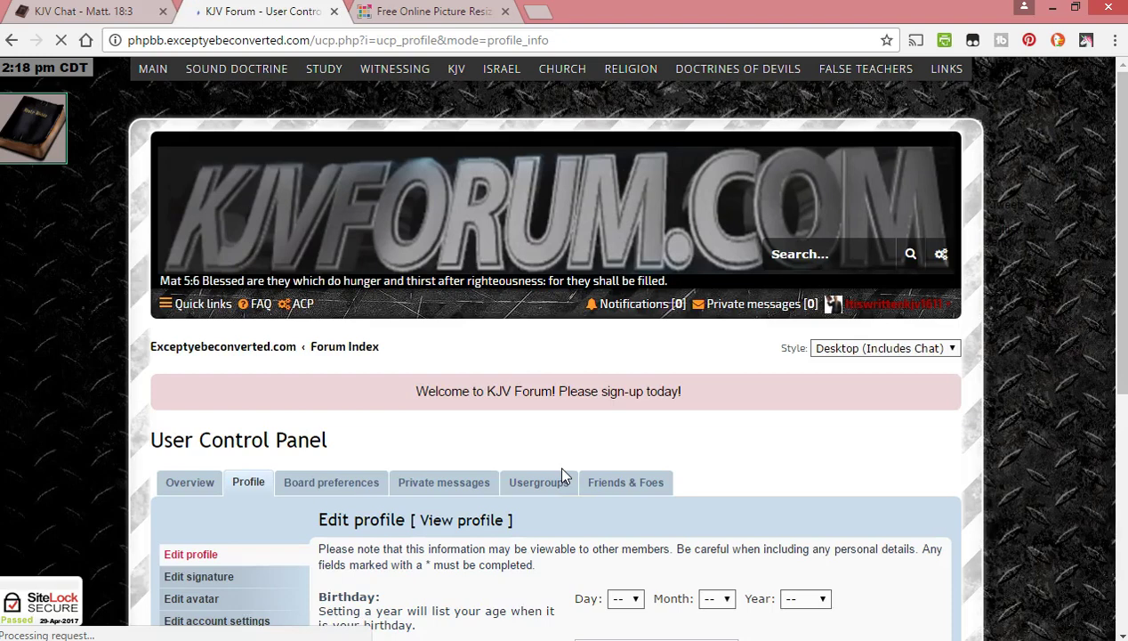
{"action": "scroll", "coordinate": [561, 476], "scroll_direction": "down", "scroll_amount": 2}
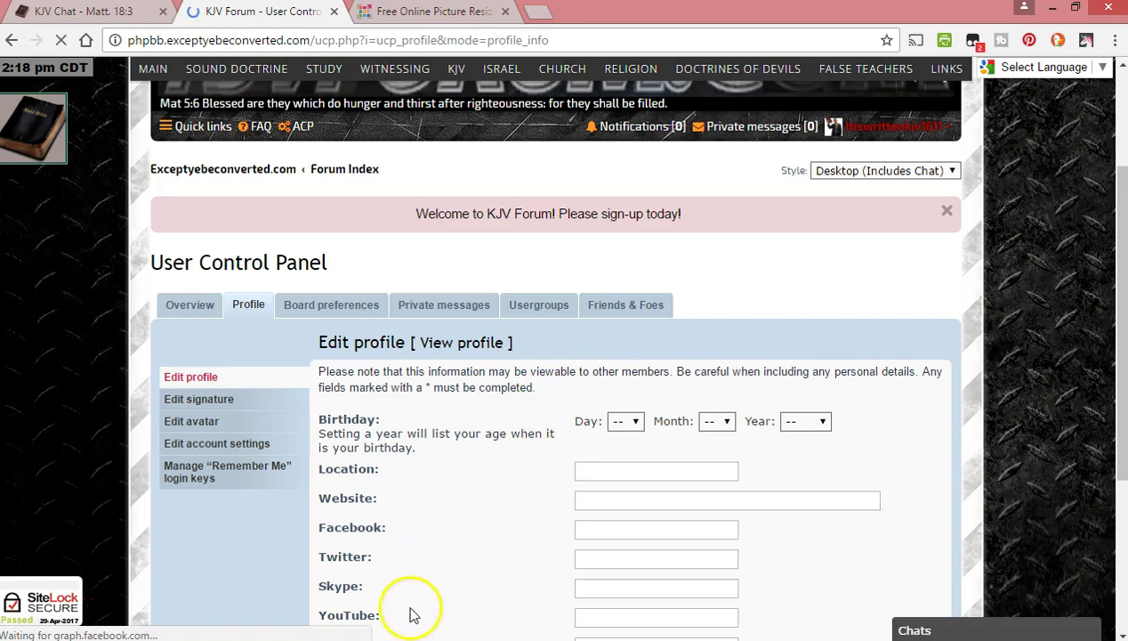
{"action": "scroll", "coordinate": [468, 503], "scroll_direction": "down", "scroll_amount": 1}
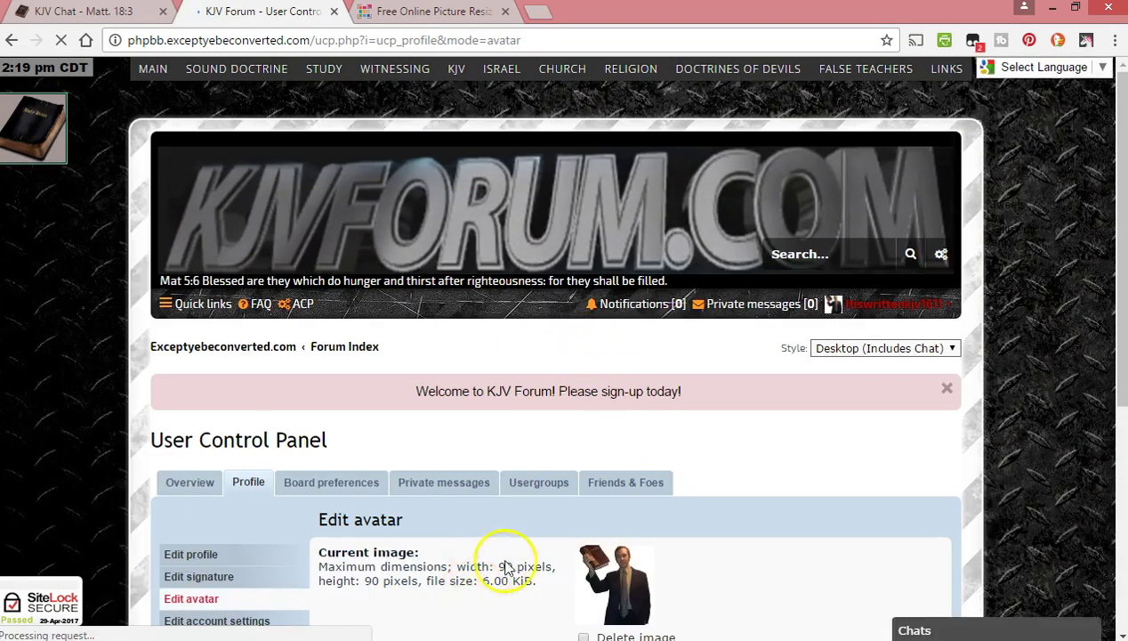
- Find and highlight the 90 × 90 pixel avatar size limit
{"action": "scroll", "coordinate": [497, 504], "scroll_direction": "down", "scroll_amount": 1}
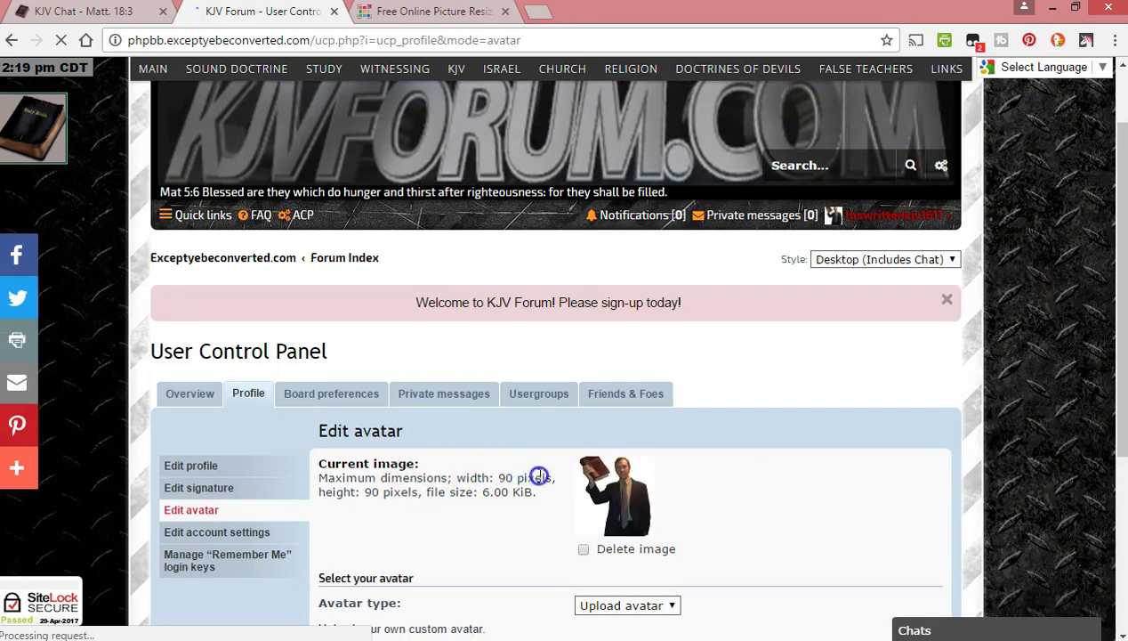
{"action": "left_click_drag", "start_coordinate": [539, 477], "coordinate": [499, 479]}
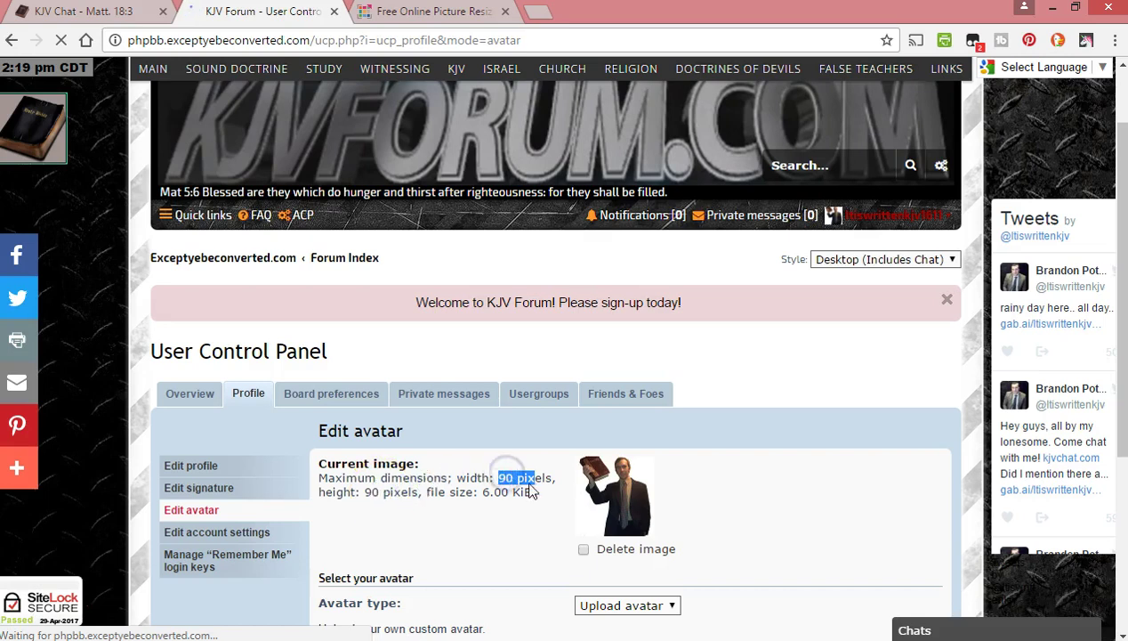
{"action": "left_click_drag", "start_coordinate": [501, 507], "coordinate": [473, 495]}
{"action": "left_click", "coordinate": [474, 504]}
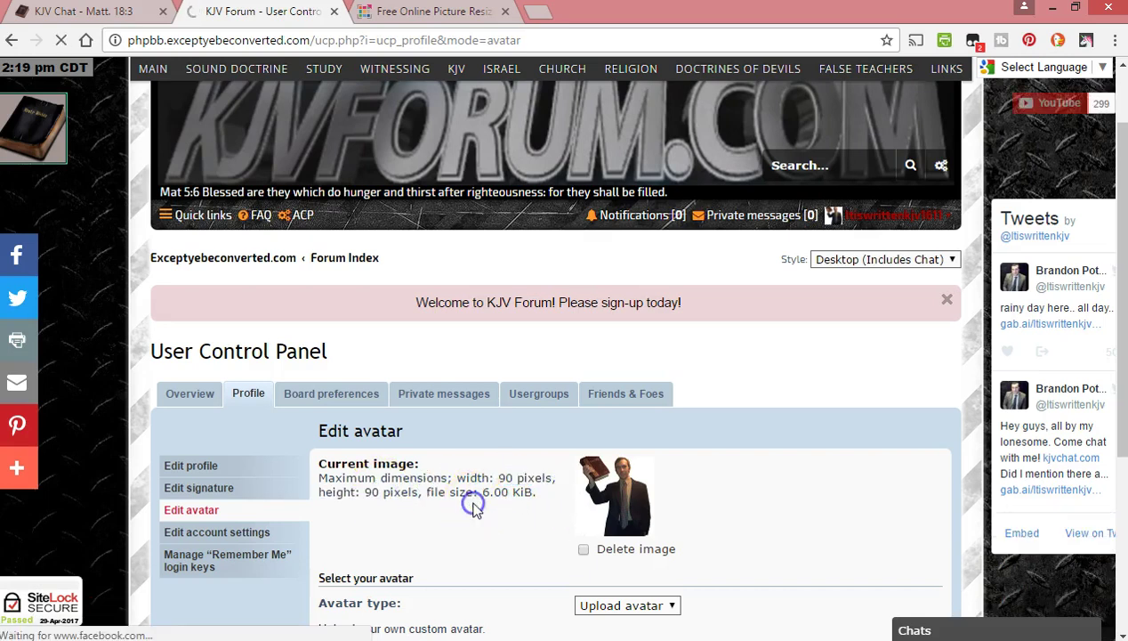
- Set the avatar type to Upload avatar, ready for an image from the computer
{"action": "scroll", "coordinate": [486, 514], "scroll_direction": "down", "scroll_amount": 1}
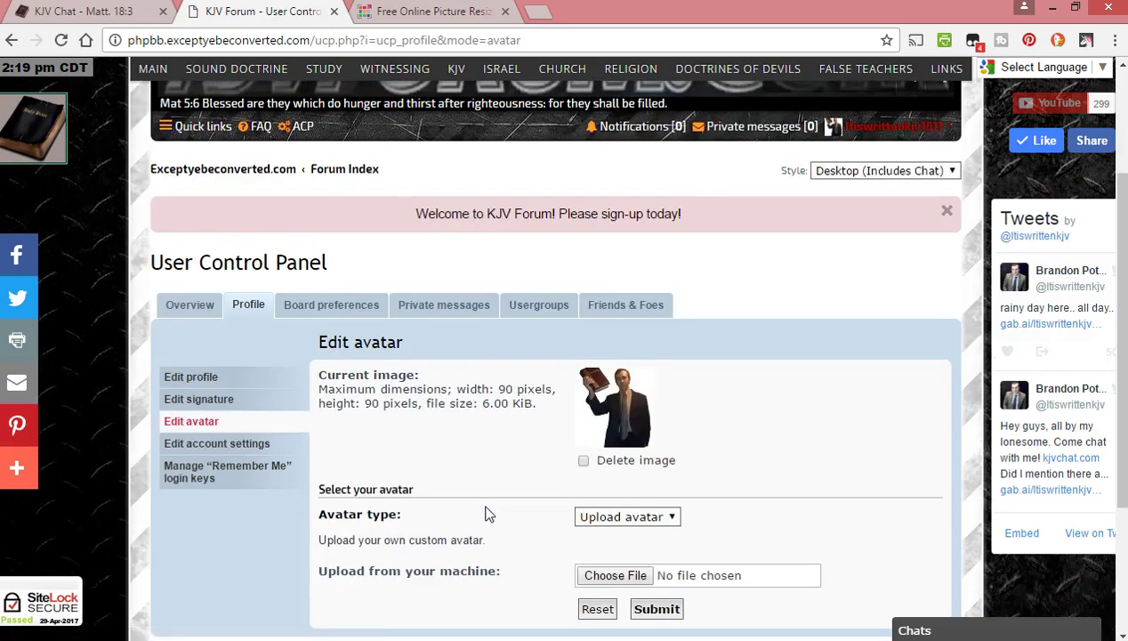
{"action": "scroll", "coordinate": [486, 514], "scroll_direction": "down", "scroll_amount": 1}
{"action": "left_click", "coordinate": [577, 485]}
{"action": "left_click", "coordinate": [597, 496]}
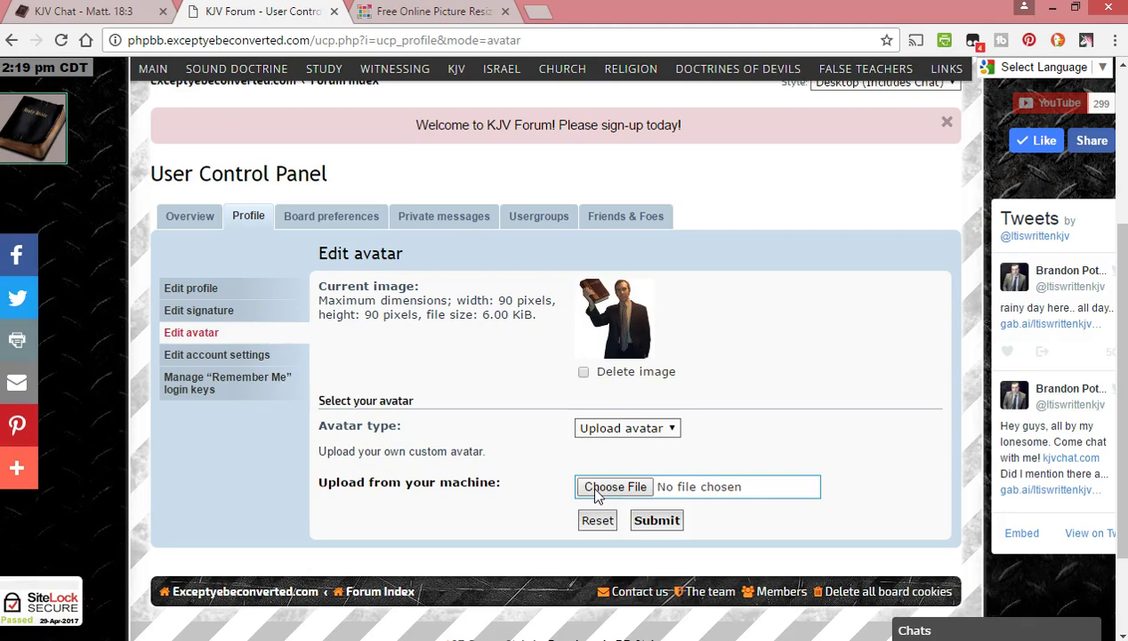
{"action": "left_click", "coordinate": [578, 454]}
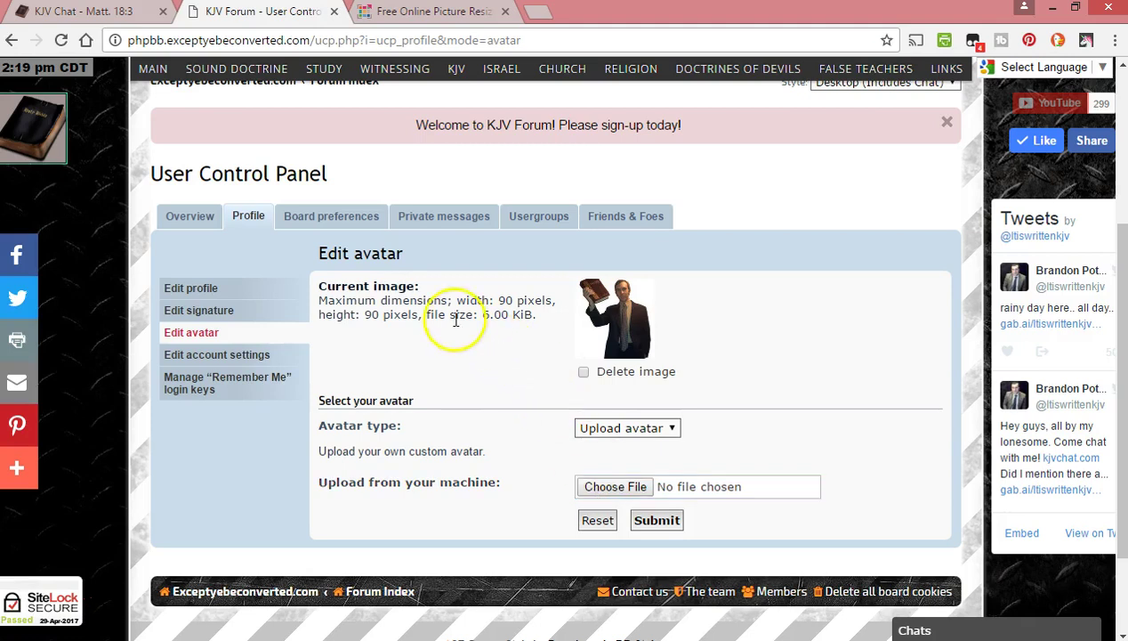
- In PicResize, load the profile photo from Pictures into the Crop and Rotate editor
{"action": "left_click", "coordinate": [419, 15]}
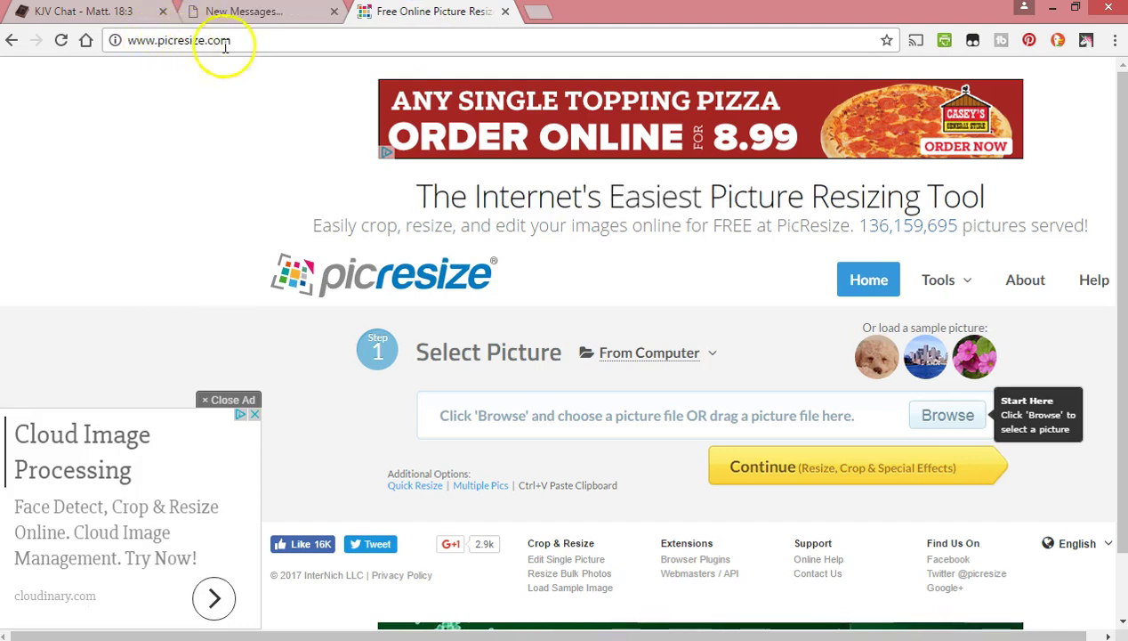
{"action": "left_click", "coordinate": [948, 411]}
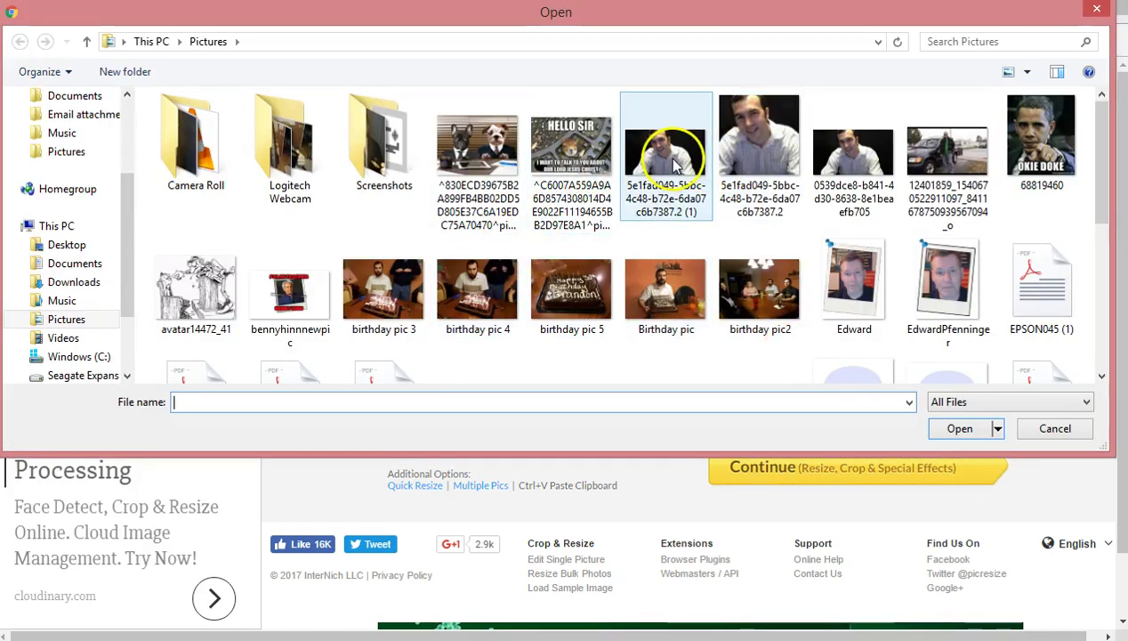
{"action": "double_click", "coordinate": [723, 156]}
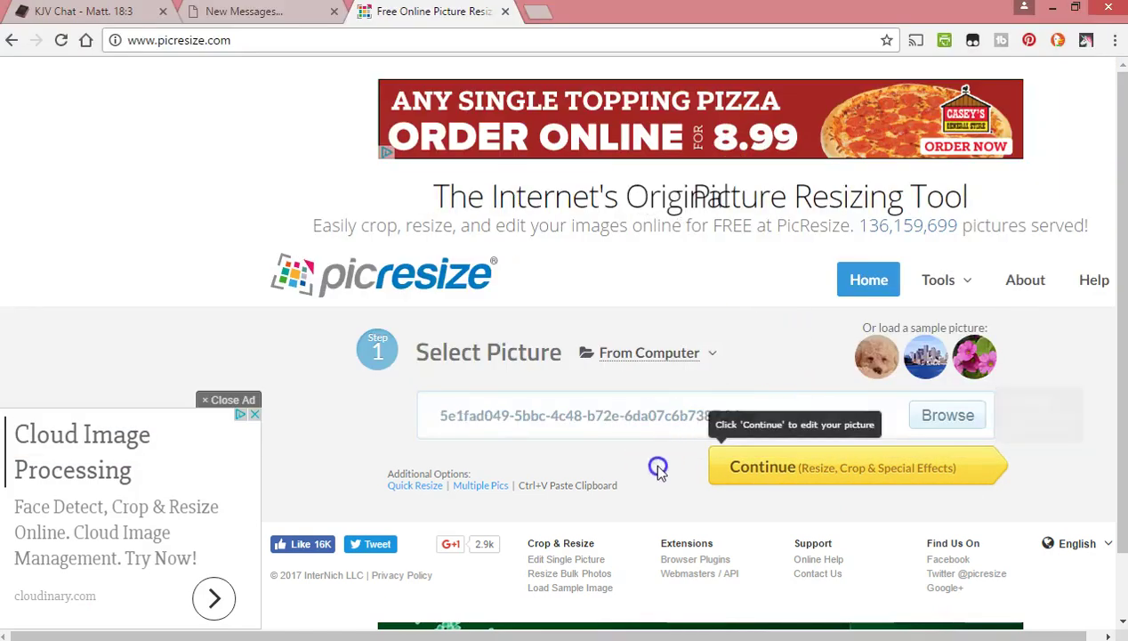
{"action": "left_click", "coordinate": [847, 478]}
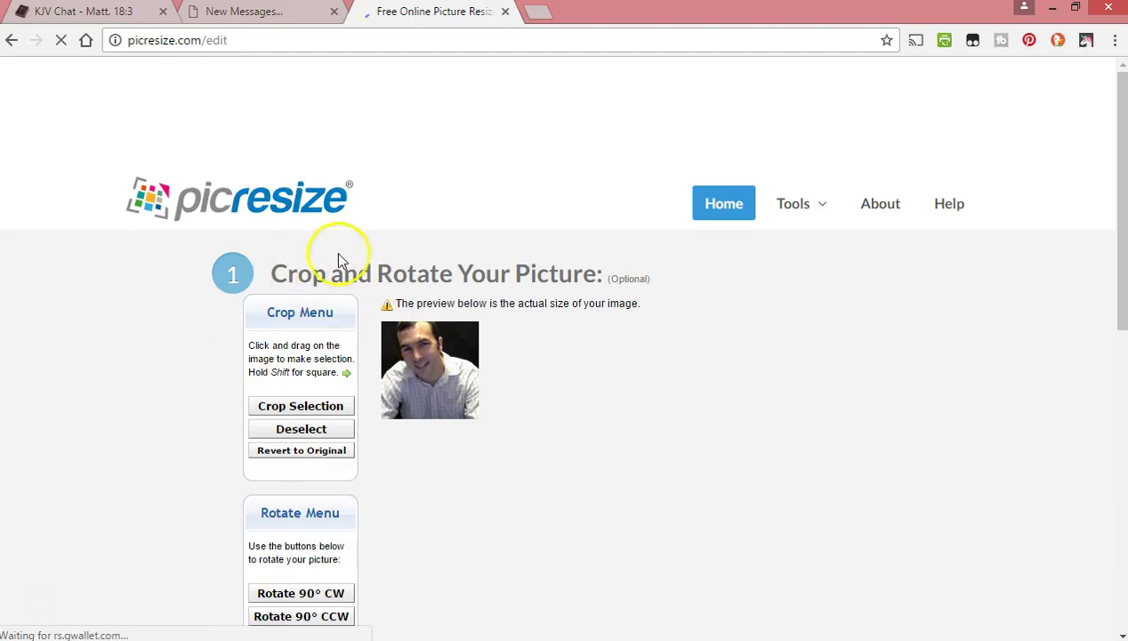
- Resize the 110×110 photo 25% smaller to 83×83 pixels and apply it
{"action": "scroll", "coordinate": [489, 347], "scroll_direction": "down", "scroll_amount": 3}
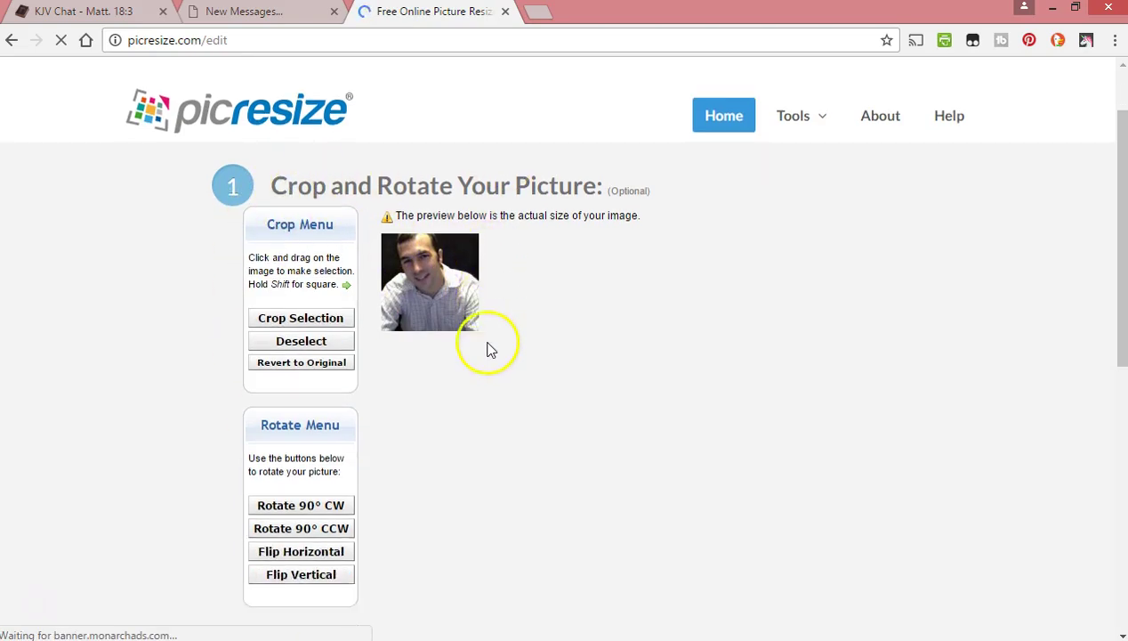
{"action": "scroll", "coordinate": [488, 349], "scroll_direction": "down", "scroll_amount": 2}
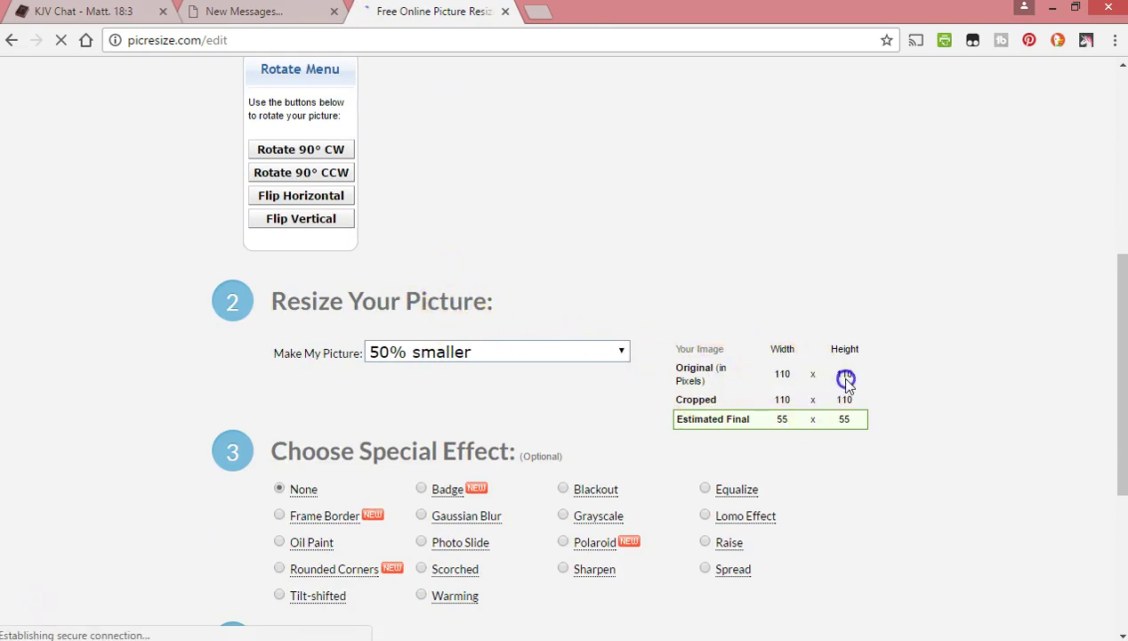
{"action": "left_click_drag", "start_coordinate": [845, 380], "coordinate": [763, 376]}
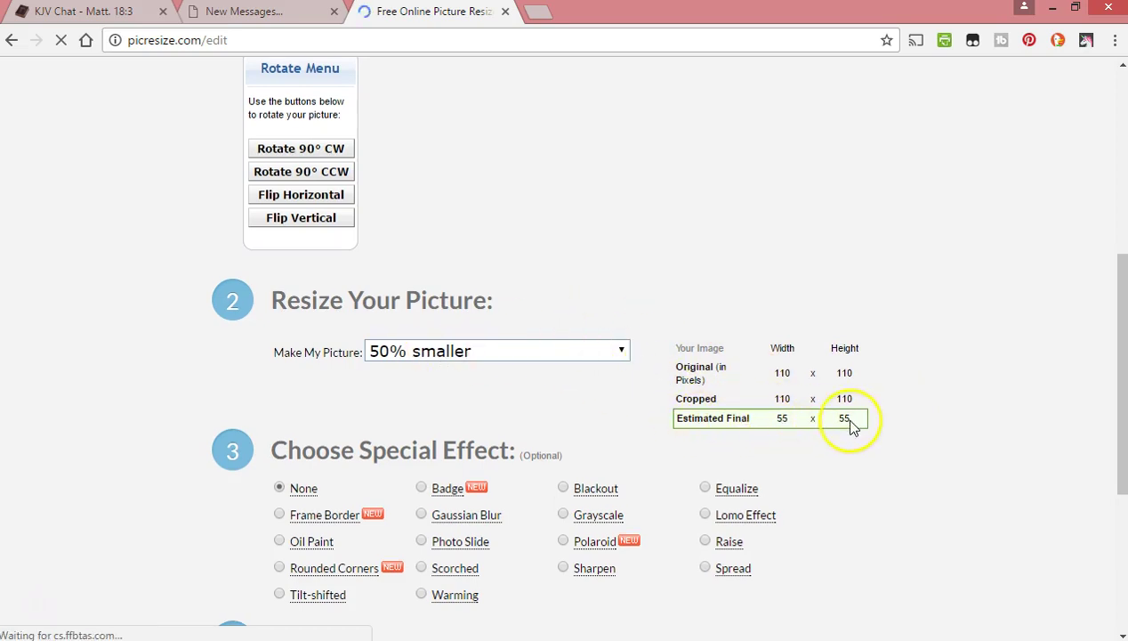
{"action": "left_click", "coordinate": [519, 351]}
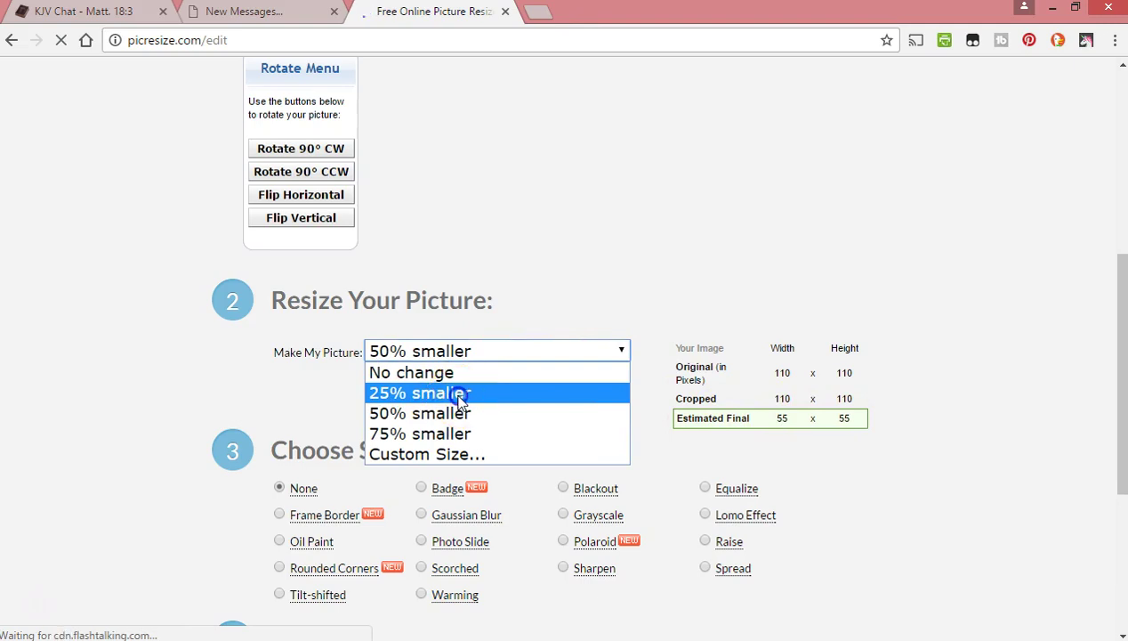
{"action": "left_click", "coordinate": [460, 402]}
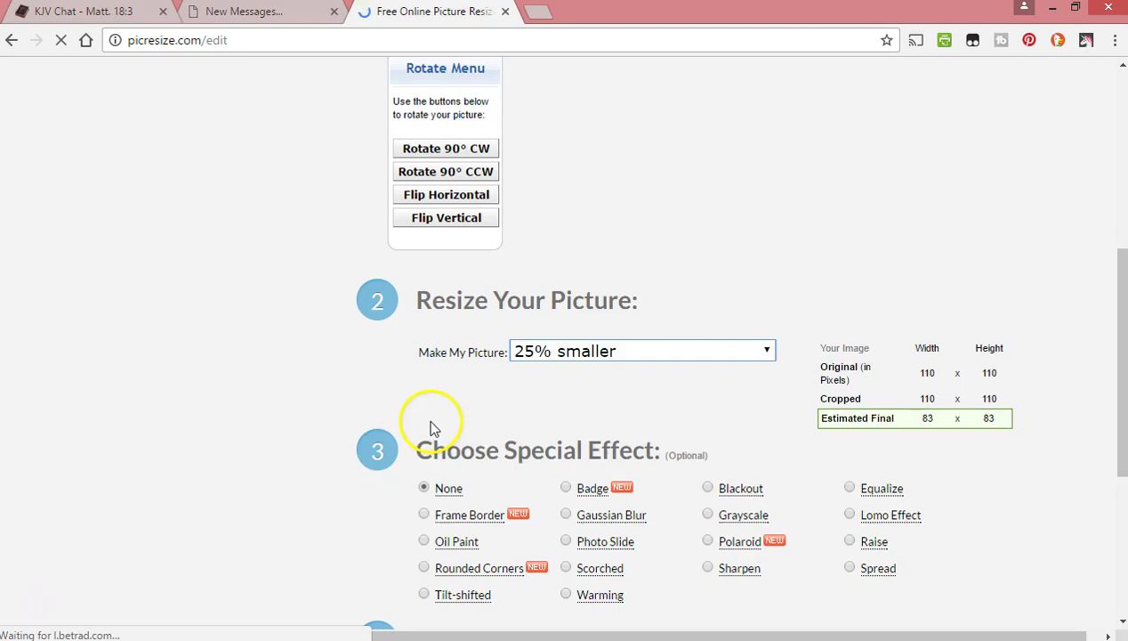
{"action": "scroll", "coordinate": [516, 404], "scroll_direction": "down", "scroll_amount": 1}
{"action": "scroll", "coordinate": [525, 334], "scroll_direction": "down", "scroll_amount": 1}
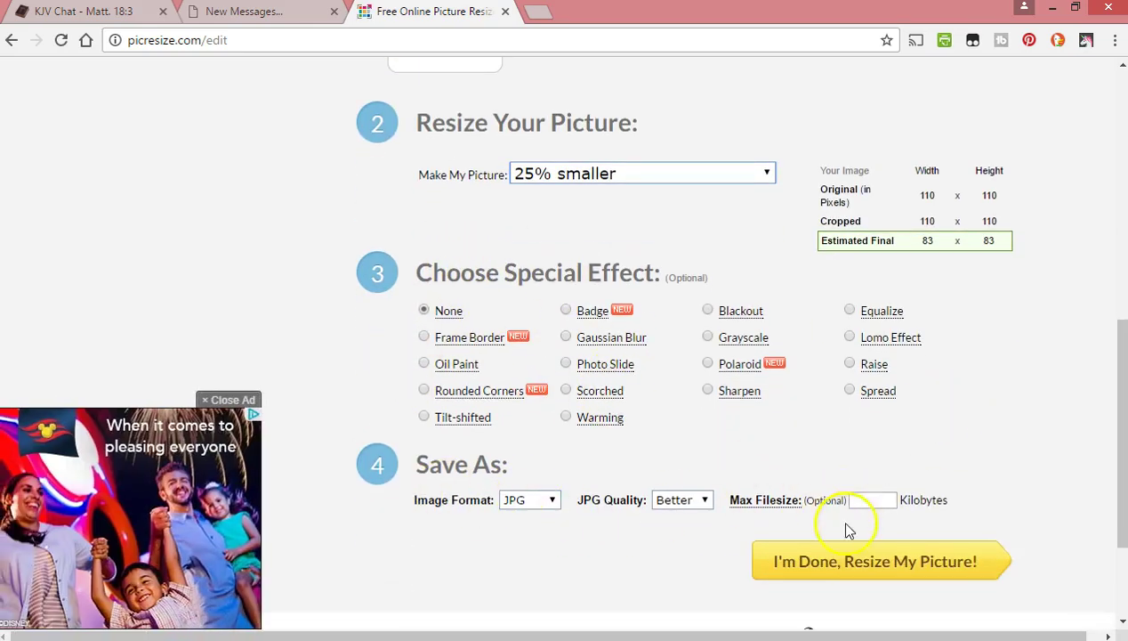
{"action": "left_click", "coordinate": [866, 564]}
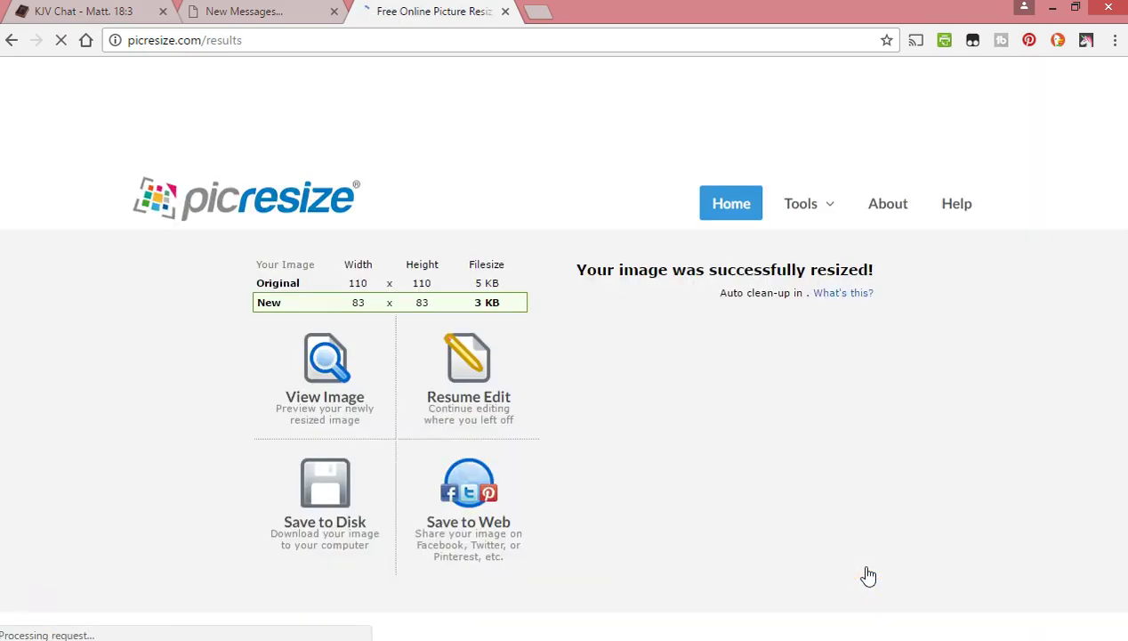
- Save the resized 83×83 photo to disk
{"action": "left_click", "coordinate": [330, 494]}
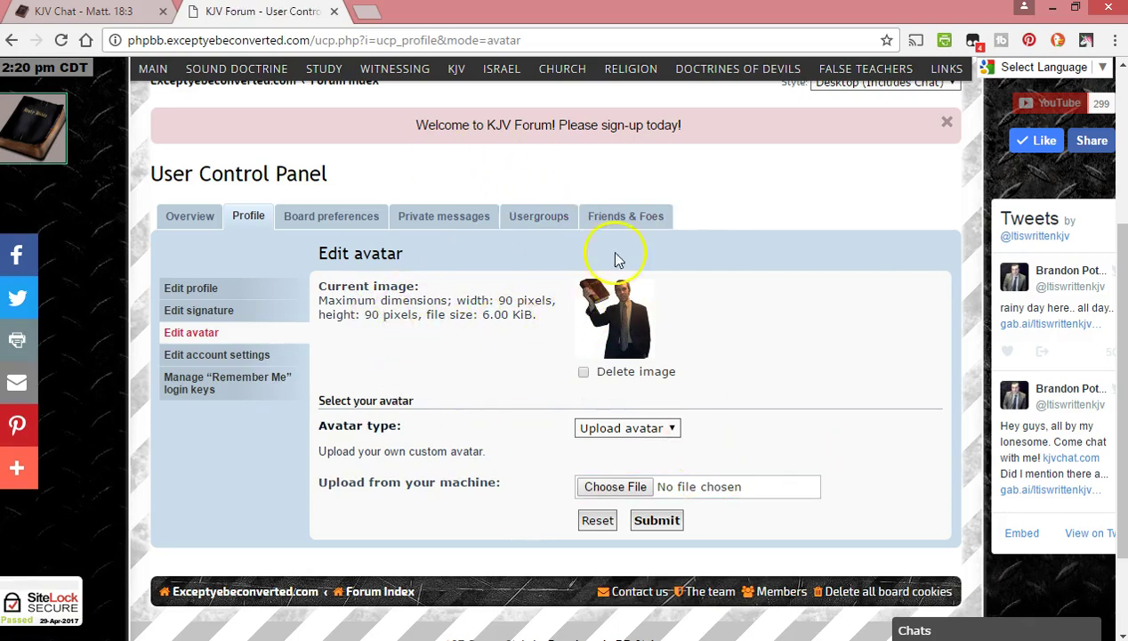
- Return to the KJV Chat page showing the General Chat room
{"action": "left_click", "coordinate": [94, 11]}
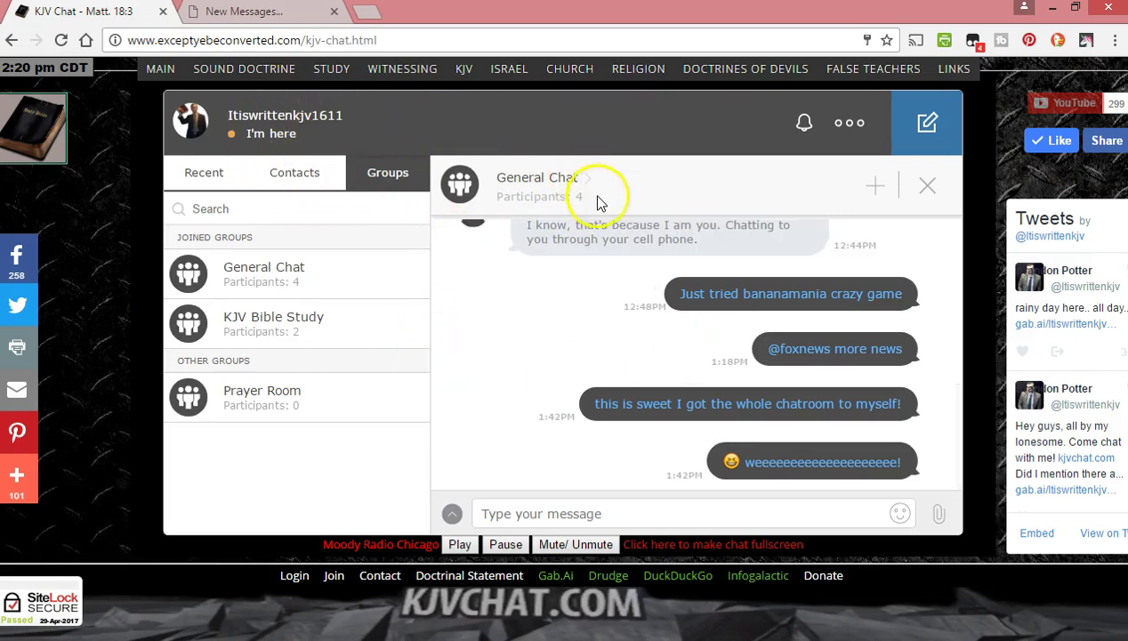
{"action": "scroll", "coordinate": [587, 291], "scroll_direction": "up", "scroll_amount": 1}
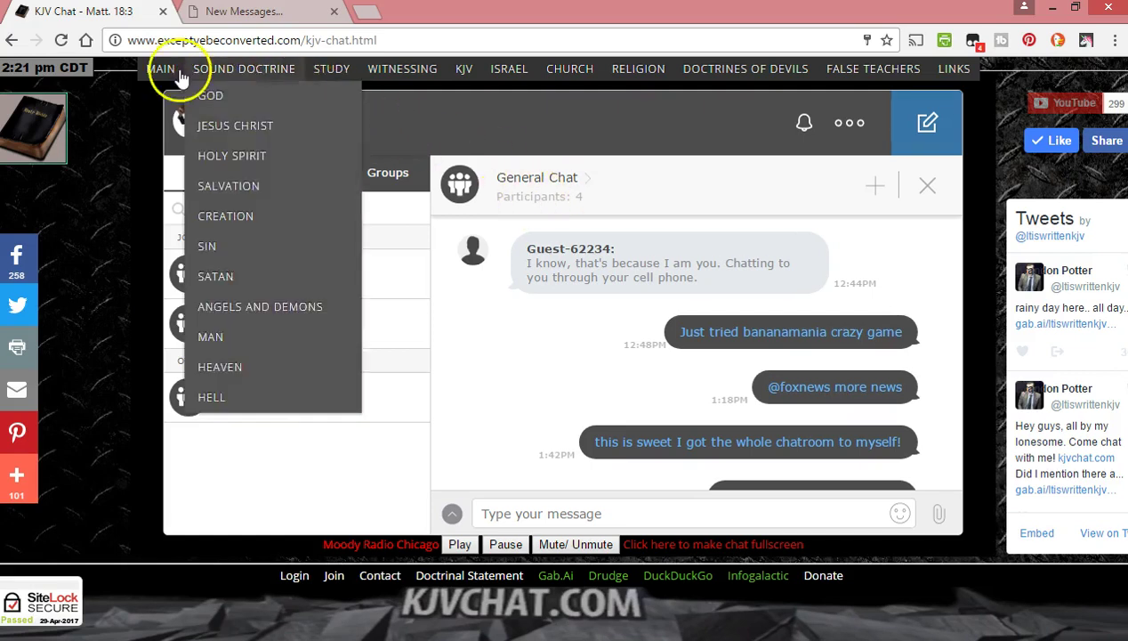
{"action": "mouse_move", "coordinate": [166, 70]}
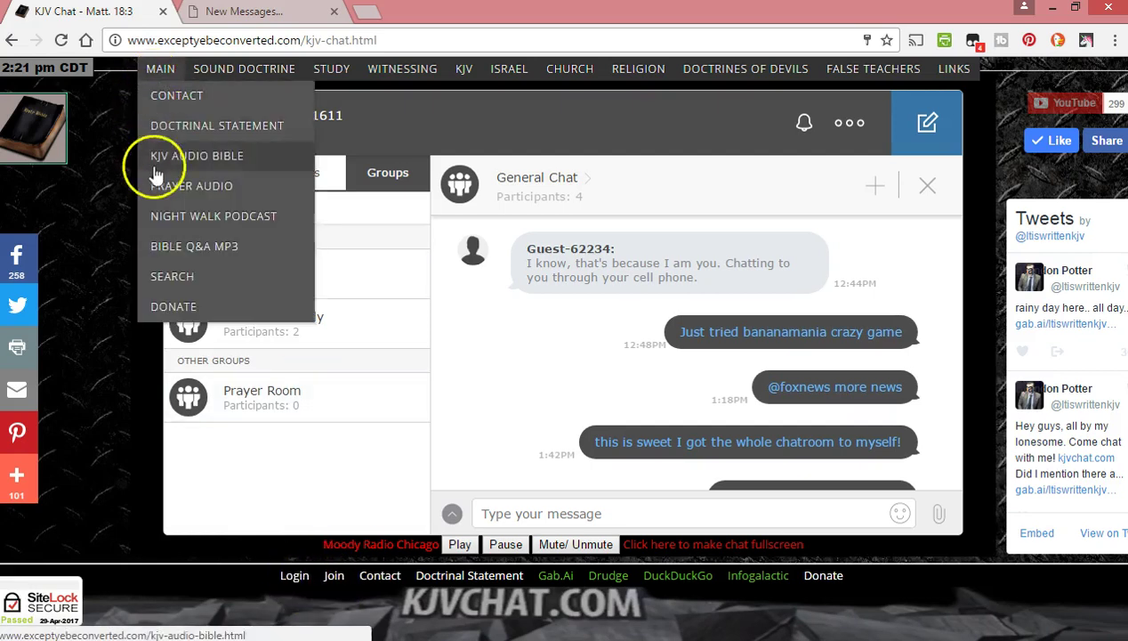
{"action": "mouse_move", "coordinate": [227, 75]}
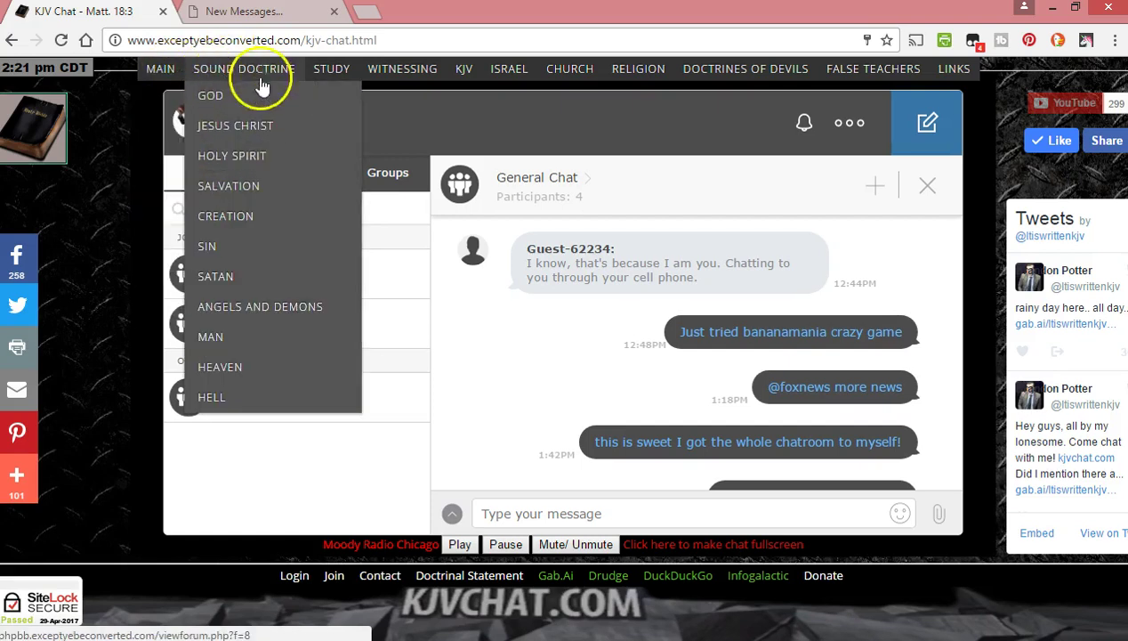
{"action": "mouse_move", "coordinate": [764, 69]}
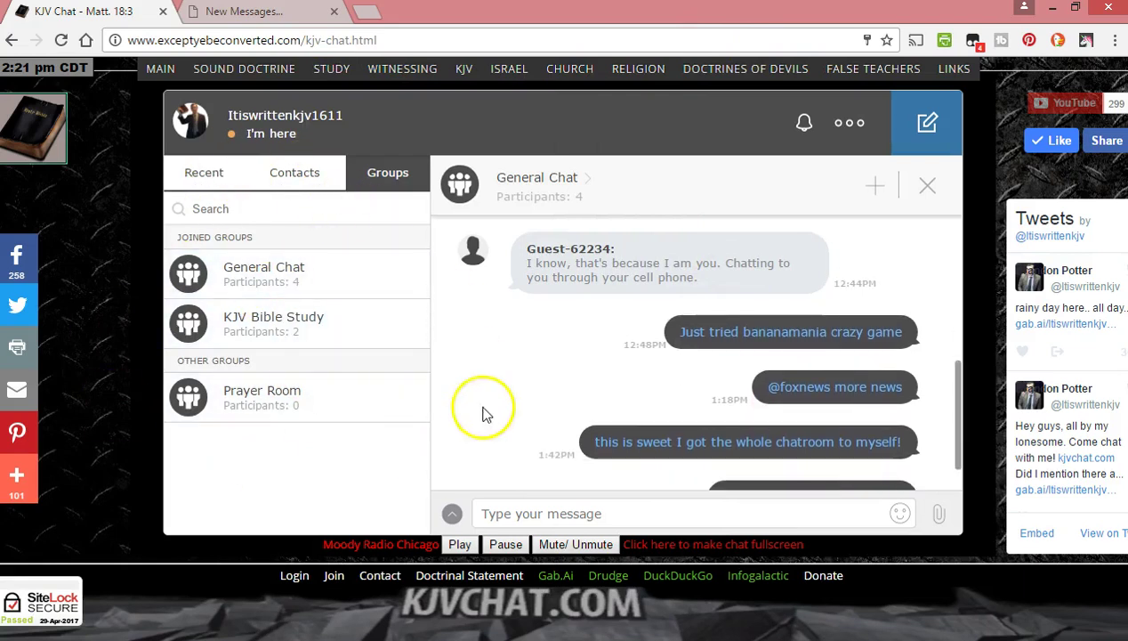
{"action": "scroll", "coordinate": [534, 425], "scroll_direction": "down", "scroll_amount": 1}
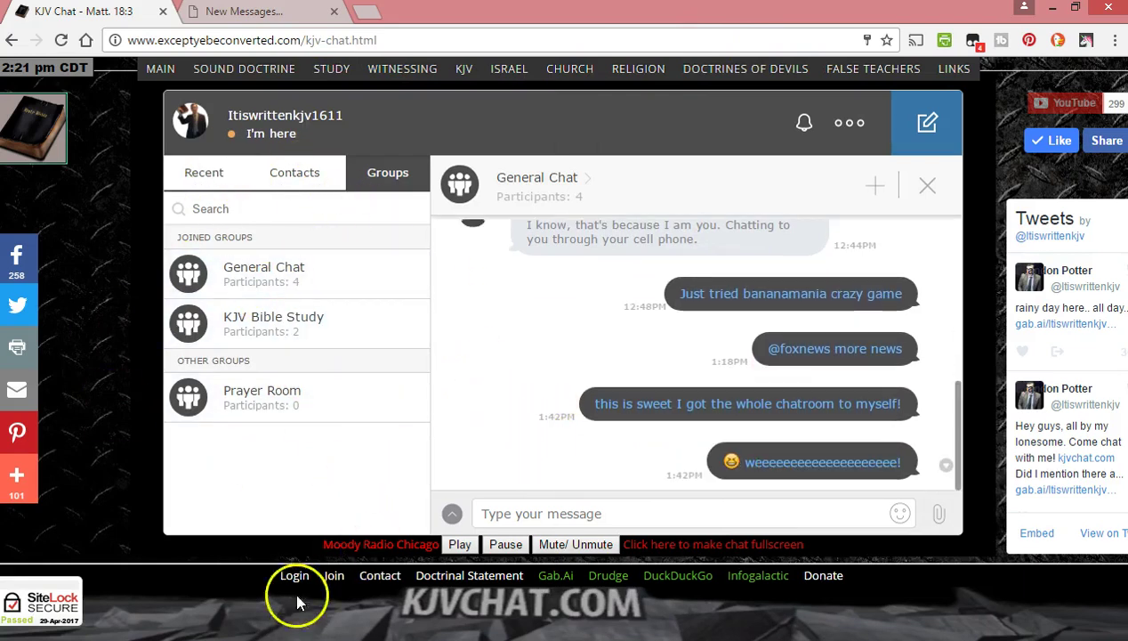